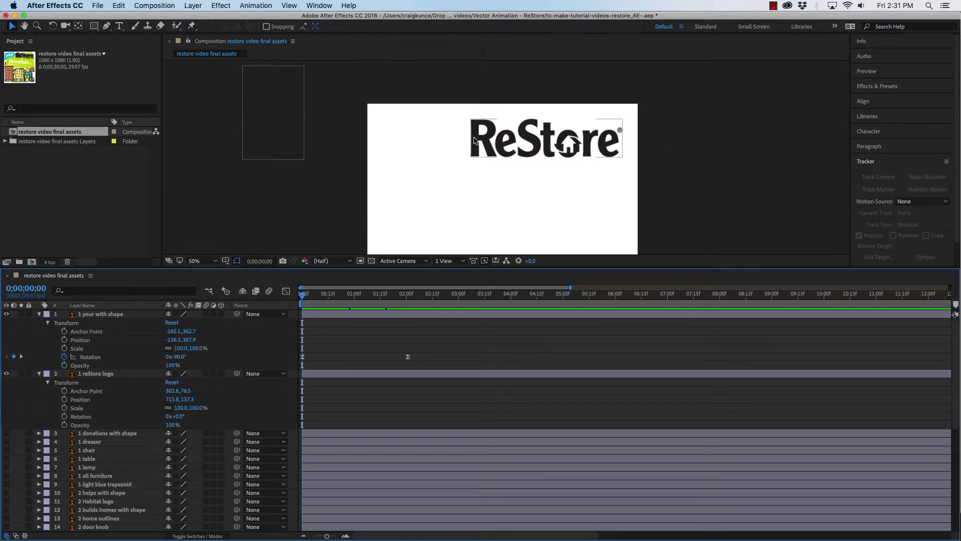
# Step: Preview the opening of restore donations build homes.mp4 in Finder, and return to After Effects at full window width
pyautogui.moveTo(960, 123); pyautogui.dragTo(644, 113)
pyautogui.click(675, 116)
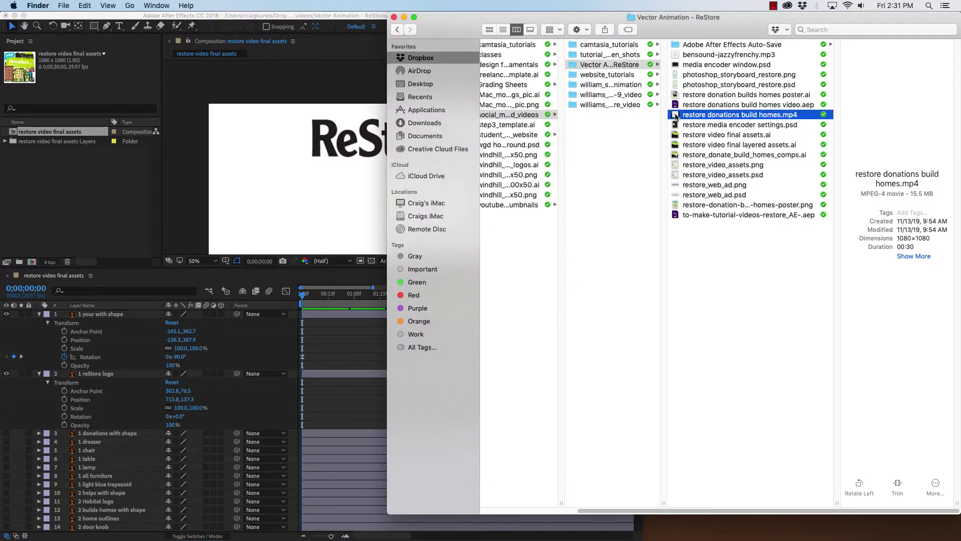
pyautogui.press('space')
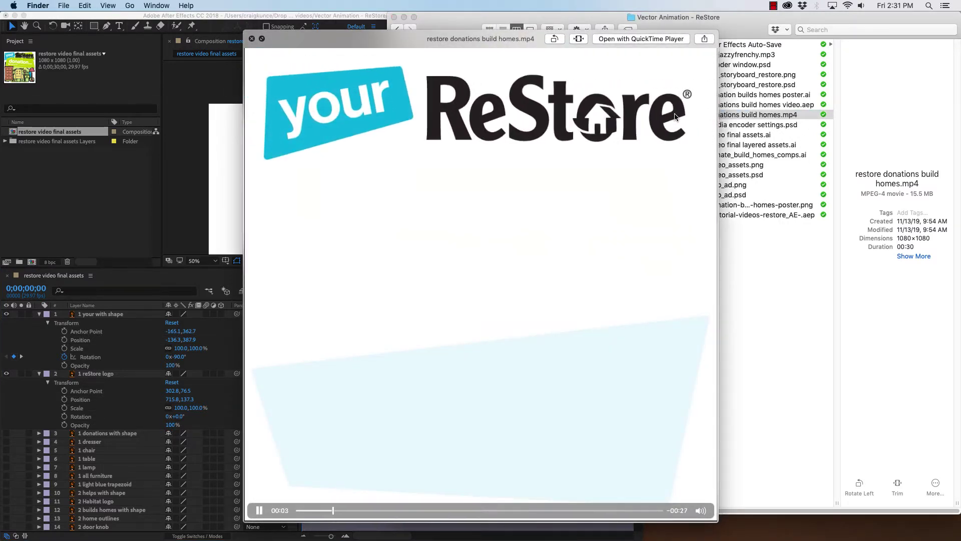
pyautogui.press('space')
pyautogui.press('space')
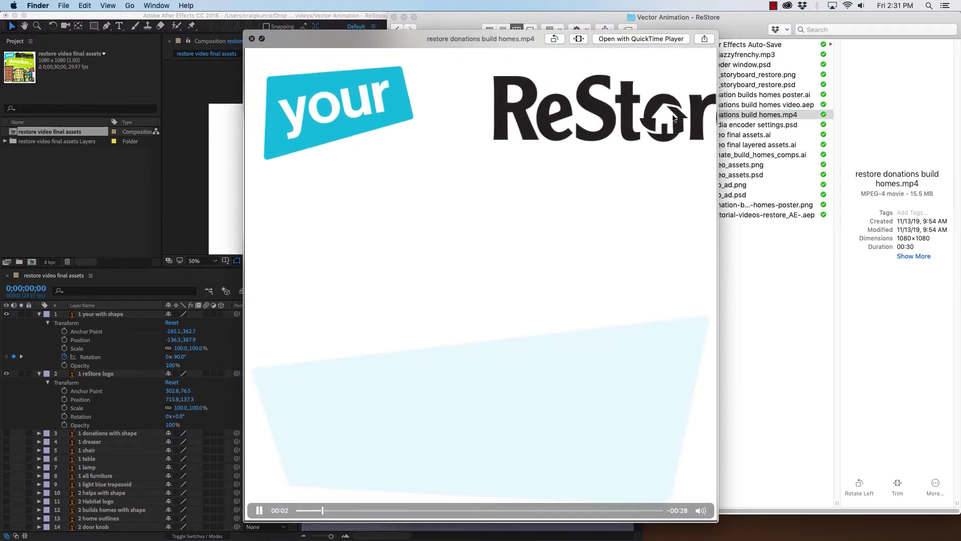
pyautogui.press('space')
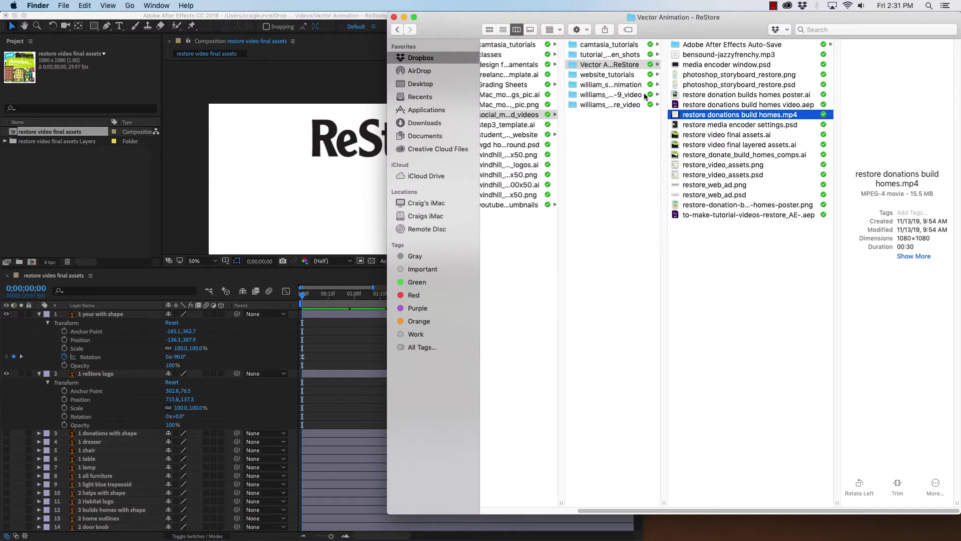
pyautogui.click(341, 80)
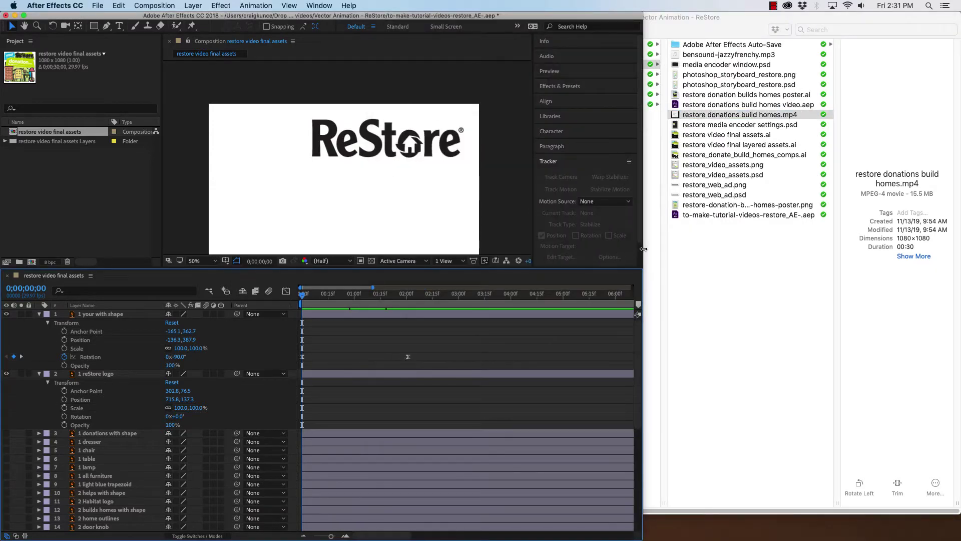
pyautogui.moveTo(643, 249); pyautogui.dragTo(959, 255)
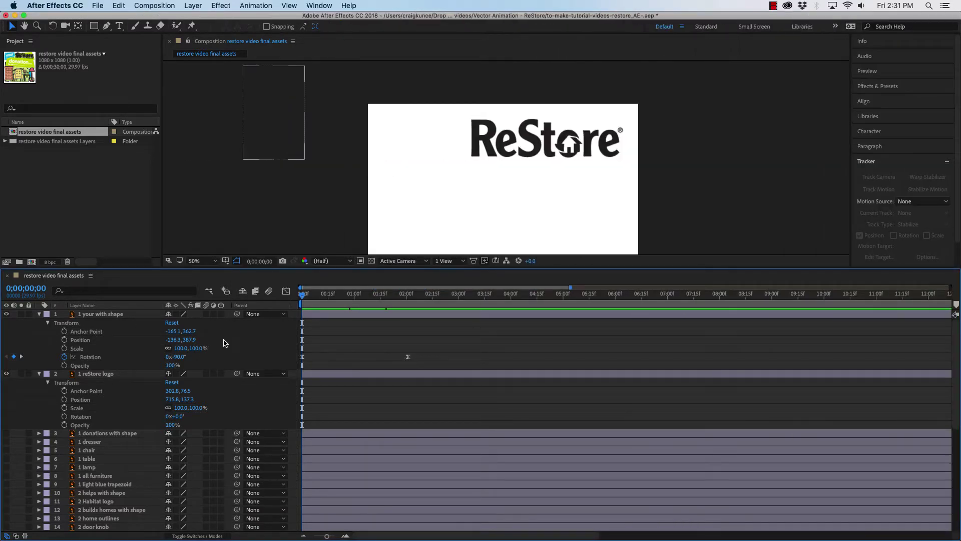
# Step: Add Position keyframes to the 1 reStore logo layer at 0;00;00;00 and 0;00;02;01
pyautogui.click(83, 384)
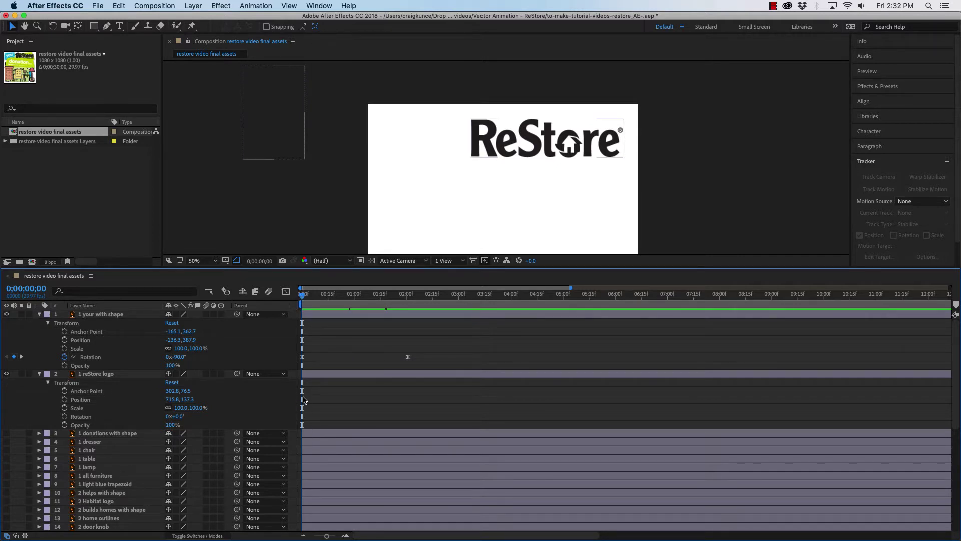
pyautogui.click(65, 399)
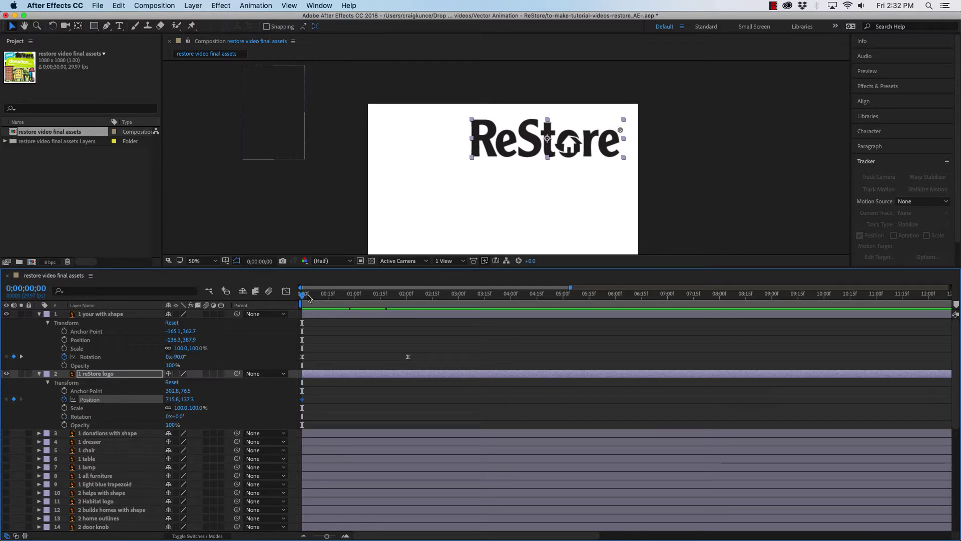
pyautogui.moveTo(309, 297); pyautogui.dragTo(409, 299)
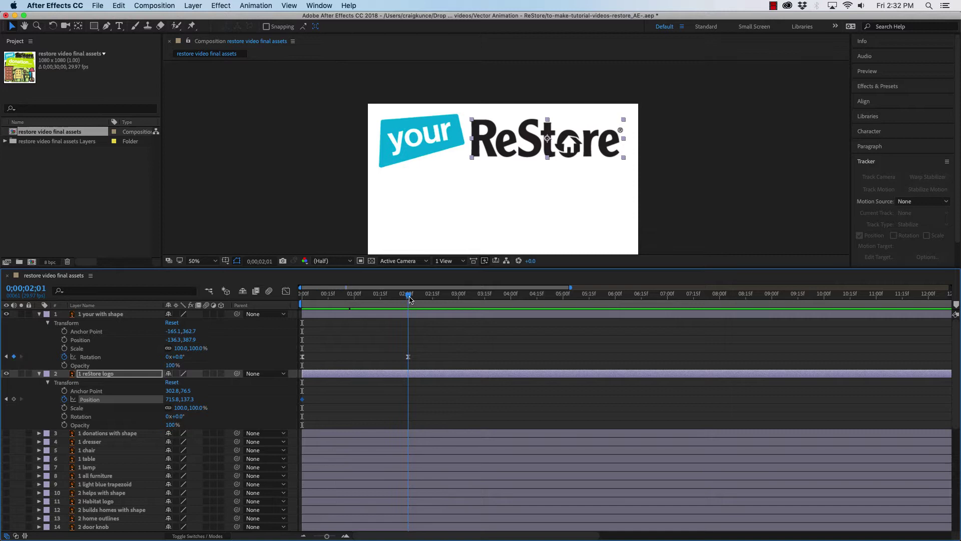
pyautogui.click(14, 400)
# Step: At the composition start, move the ReStore logo horizontally past the canvas's right edge to X about 1426, and check the slide up to 0;00;02;01
pyautogui.moveTo(408, 297); pyautogui.dragTo(298, 299)
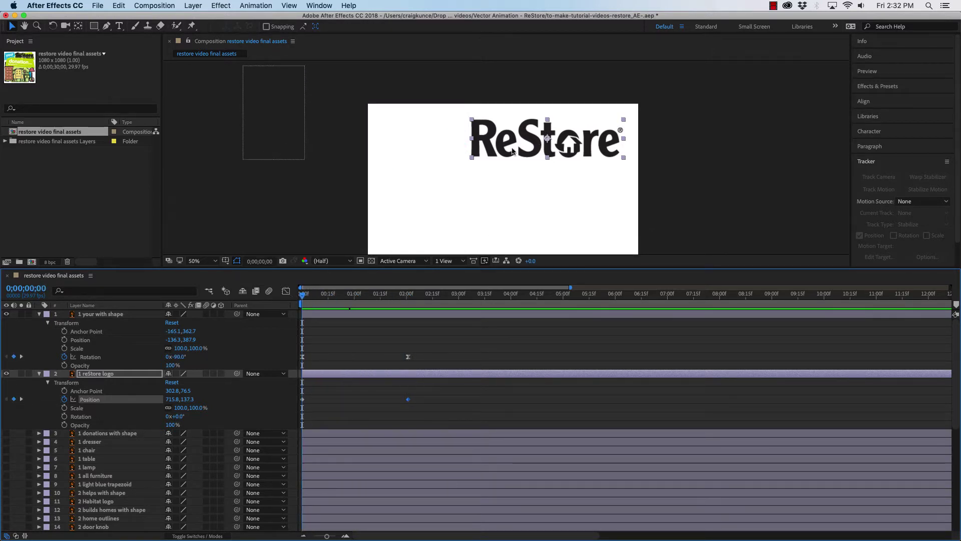
pyautogui.moveTo(506, 154); pyautogui.dragTo(691, 152)
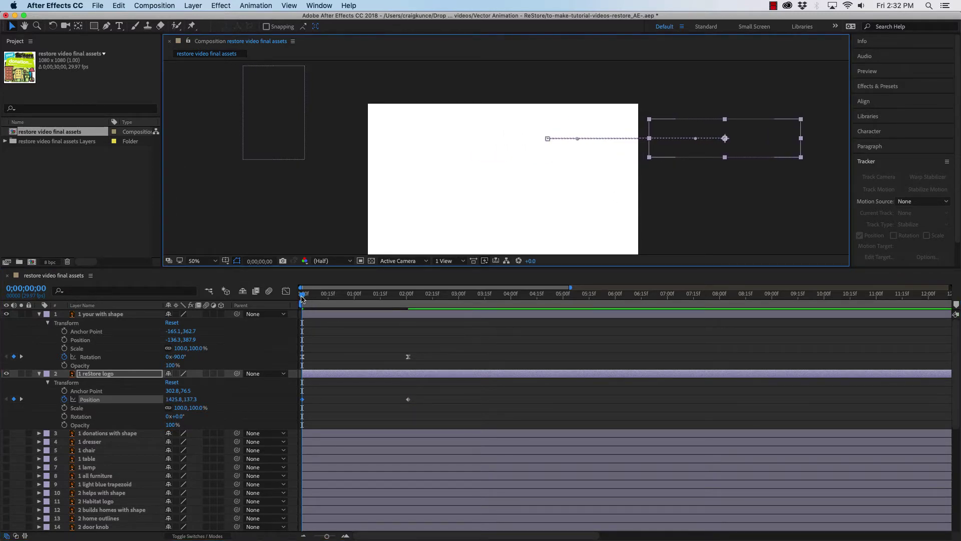
pyautogui.moveTo(302, 298); pyautogui.dragTo(408, 300)
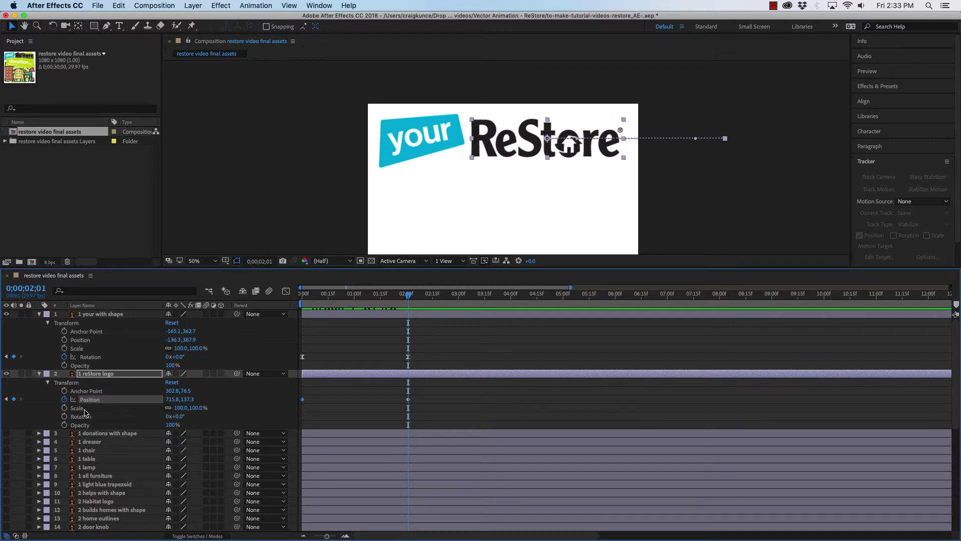
# Step: Move the ReStore logo's anchor point to its left edge with the Pan Behind tool, and play the animation
pyautogui.click(110, 409)
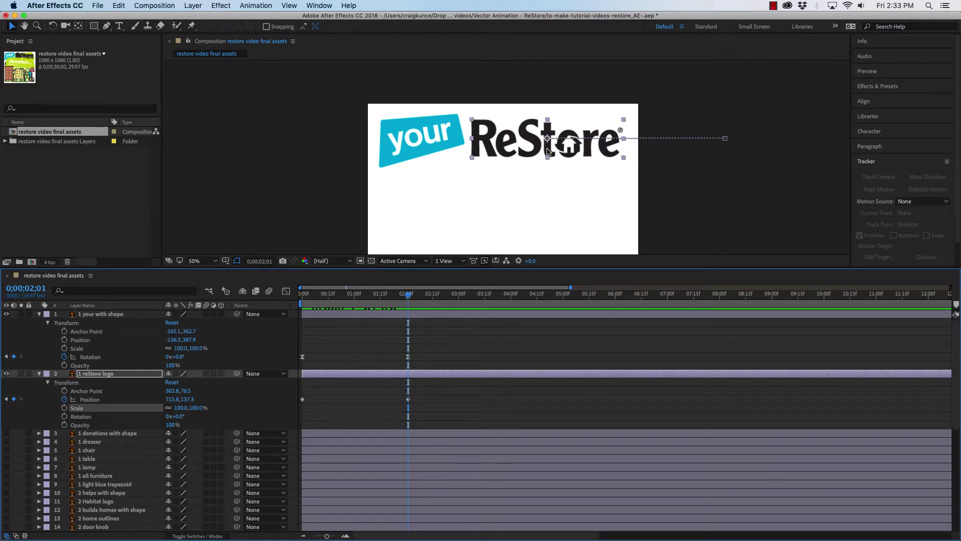
pyautogui.click(78, 28)
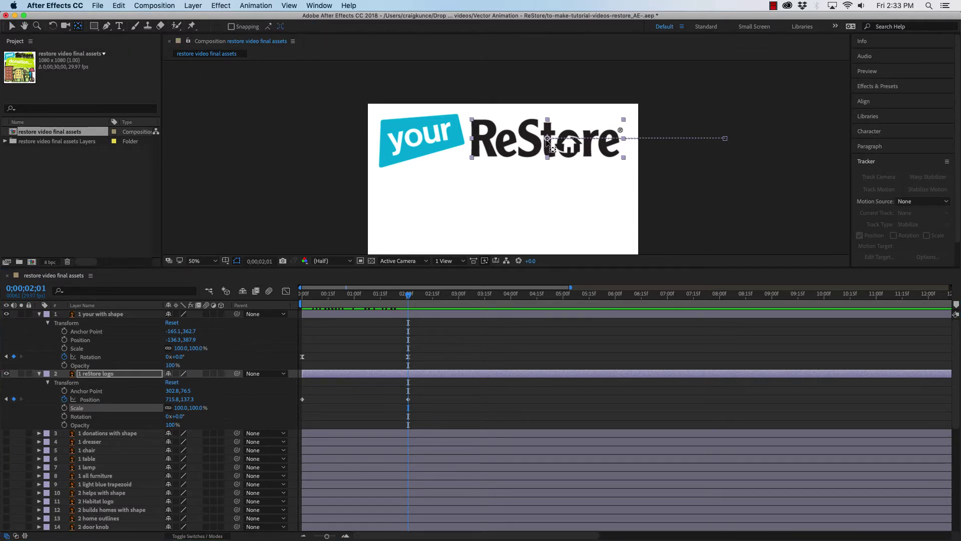
pyautogui.moveTo(547, 138); pyautogui.dragTo(474, 142)
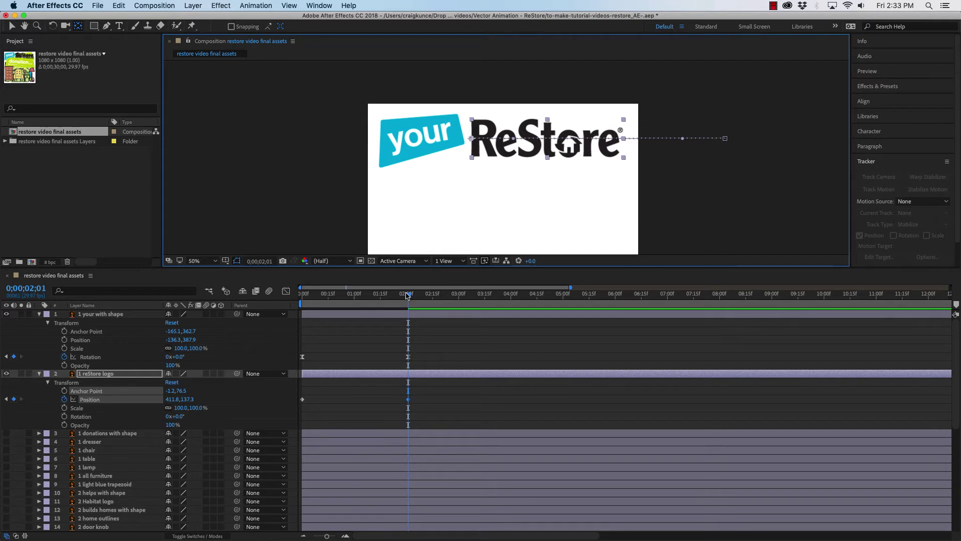
pyautogui.press('space')
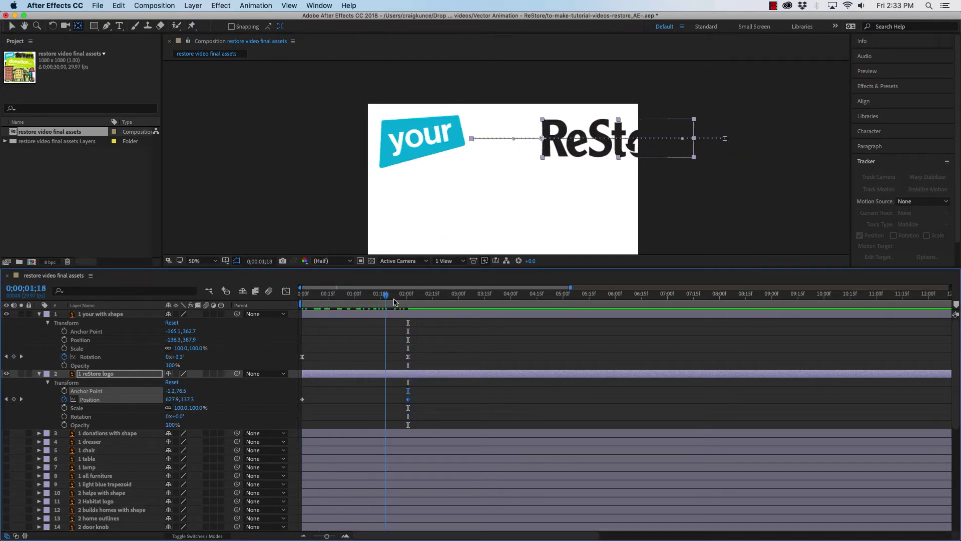
# Step: Keyframe the logo's Scale at 0;00;02;01, unlink its proportions, and set the horizontal scale to 85% at 0;00;02;12
pyautogui.moveTo(406, 300); pyautogui.dragTo(408, 299)
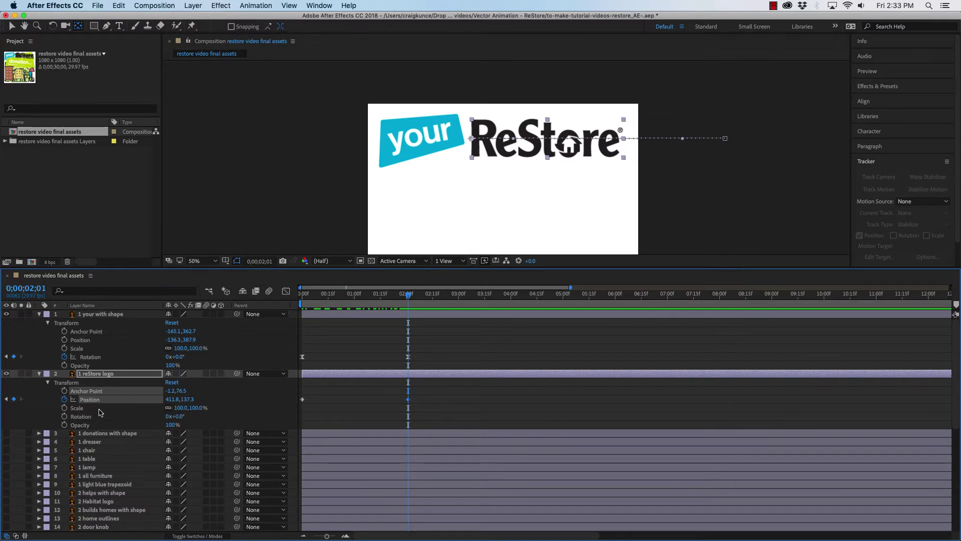
pyautogui.click(101, 410)
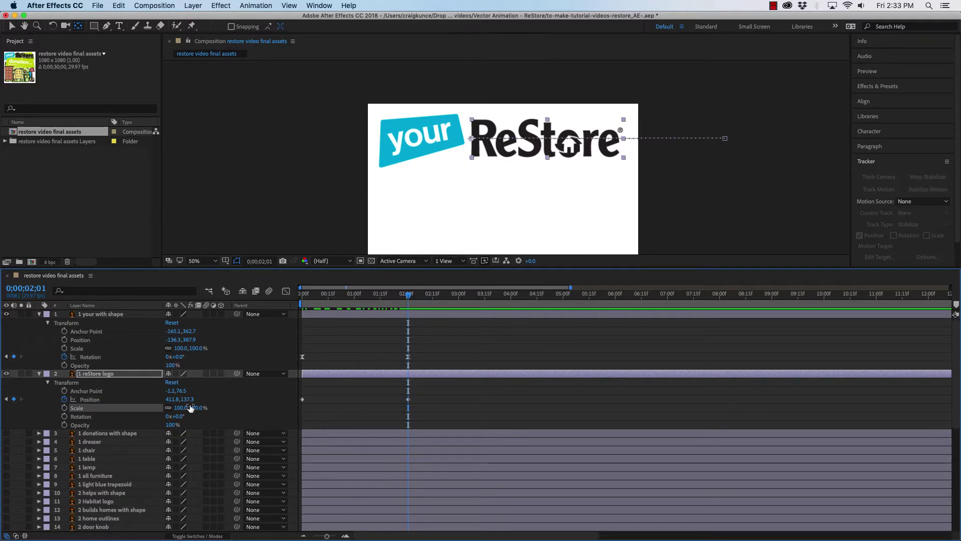
pyautogui.click(64, 410)
pyautogui.moveTo(408, 297); pyautogui.dragTo(426, 297)
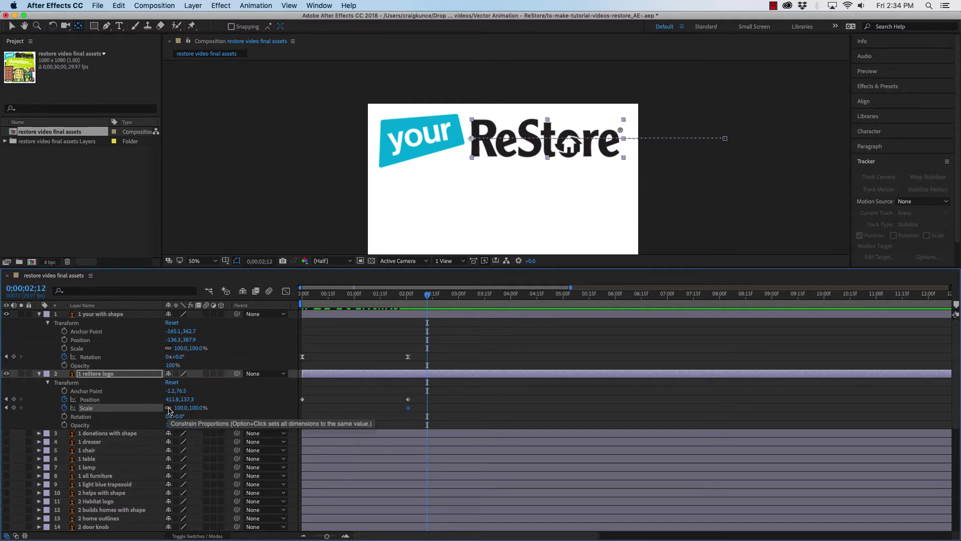
pyautogui.click(169, 409)
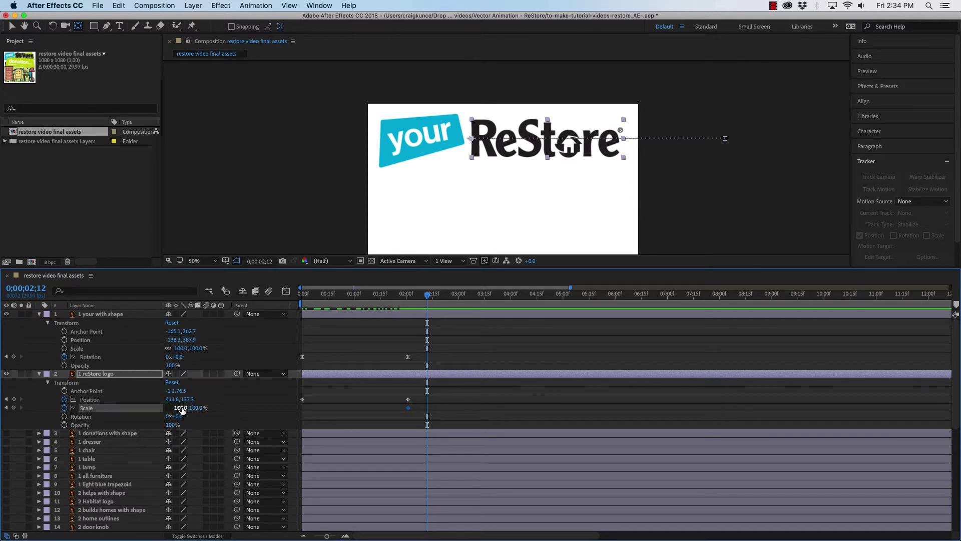
pyautogui.moveTo(182, 410); pyautogui.dragTo(174, 408)
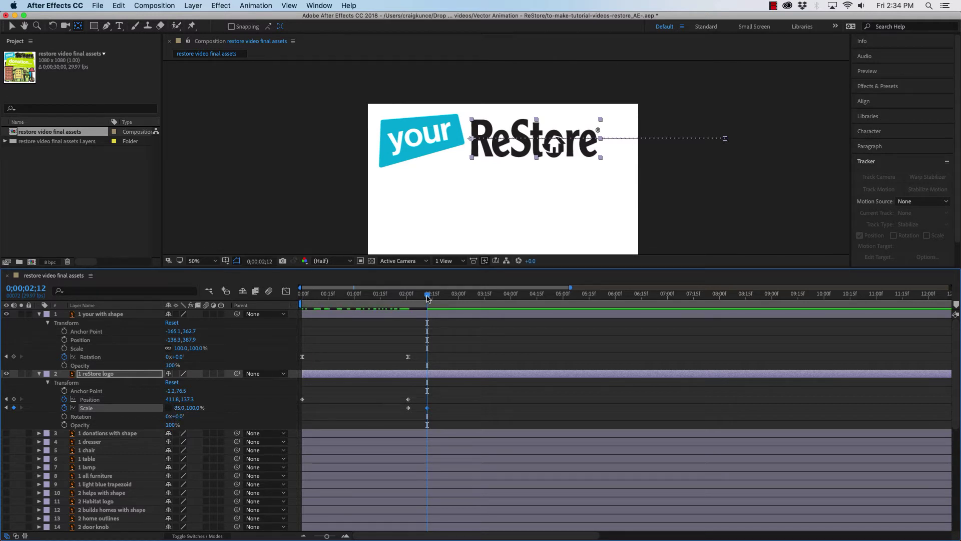
# Step: Add a Scale keyframe at 0;00;02;25 with the logo's horizontal scale set to 100%
pyautogui.moveTo(427, 297); pyautogui.dragTo(451, 296)
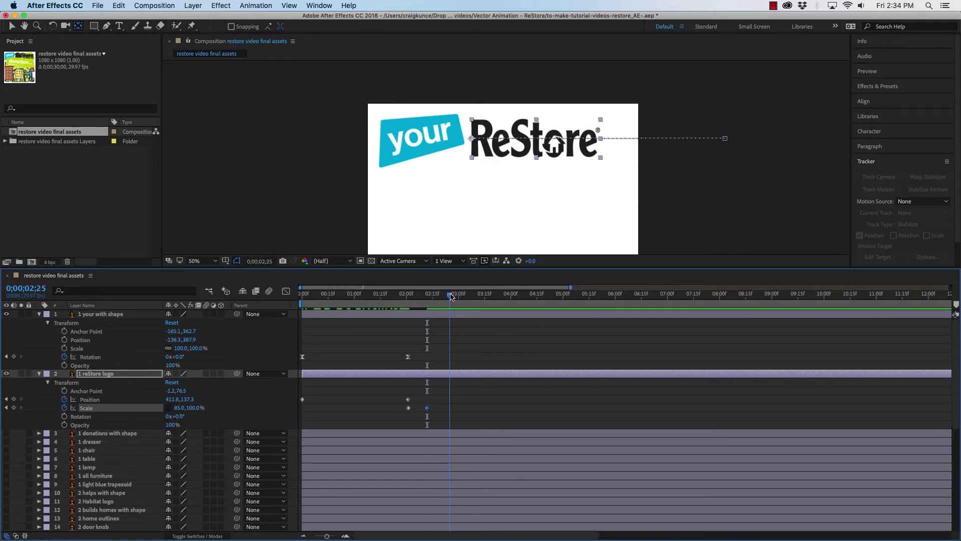
pyautogui.click(14, 407)
pyautogui.moveTo(177, 408); pyautogui.dragTo(188, 414)
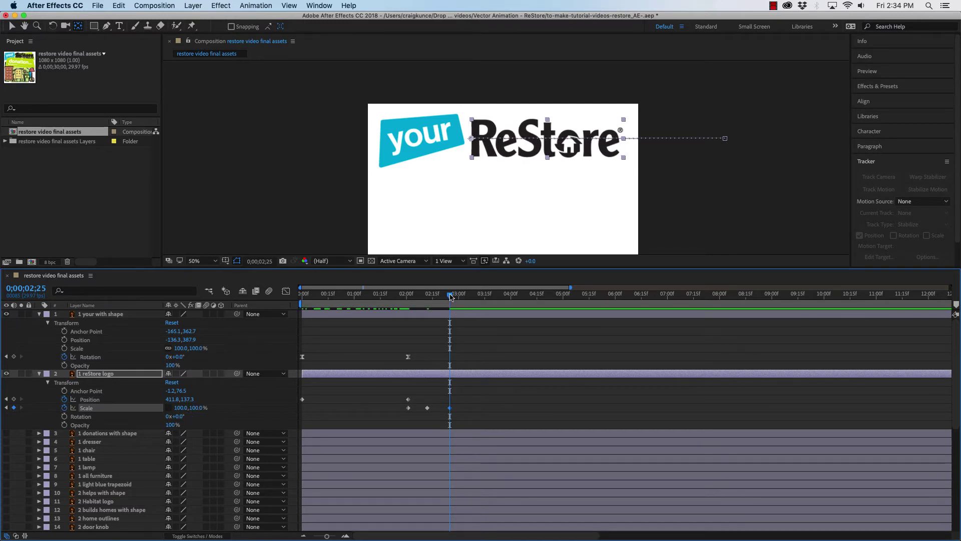
# Step: Scrub through the logo's squash and examine its Scale curve in the Graph Editor
pyautogui.moveTo(450, 296); pyautogui.dragTo(399, 306)
pyautogui.moveTo(409, 306)
pyautogui.mouseDown()
pyautogui.moveTo(464, 305)
pyautogui.moveTo(408, 309)
pyautogui.mouseUp()
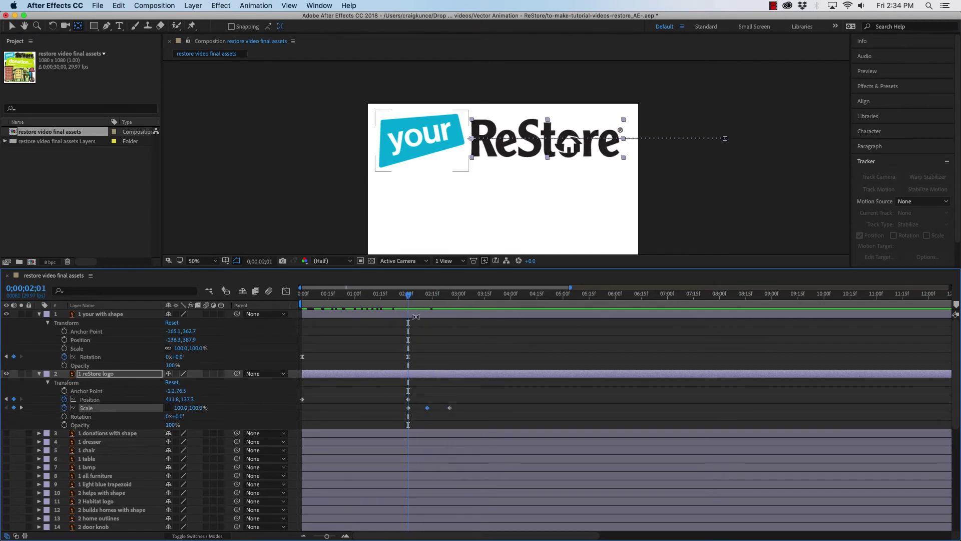
pyautogui.moveTo(409, 299)
pyautogui.mouseDown()
pyautogui.moveTo(429, 299)
pyautogui.moveTo(407, 299)
pyautogui.mouseUp()
pyautogui.click(395, 408)
pyautogui.click(409, 408)
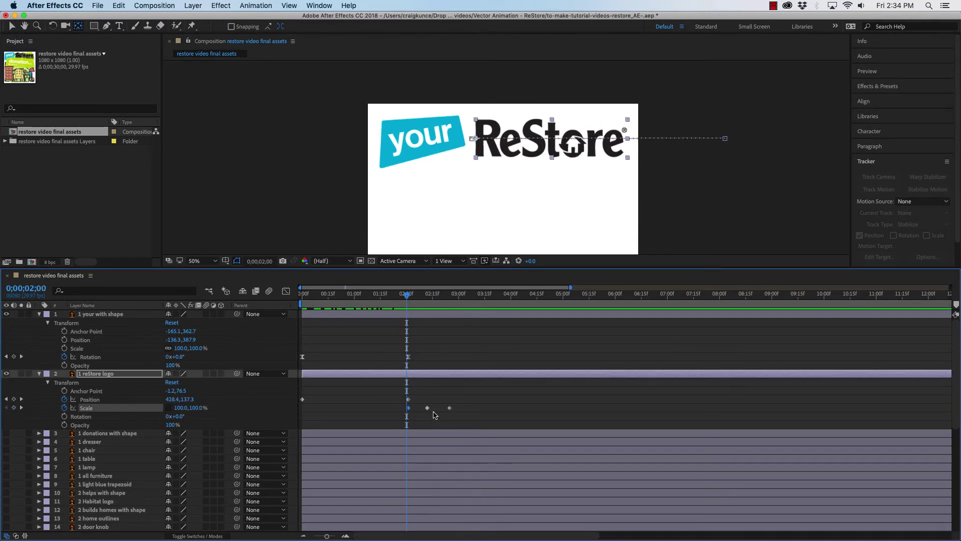
pyautogui.click(286, 292)
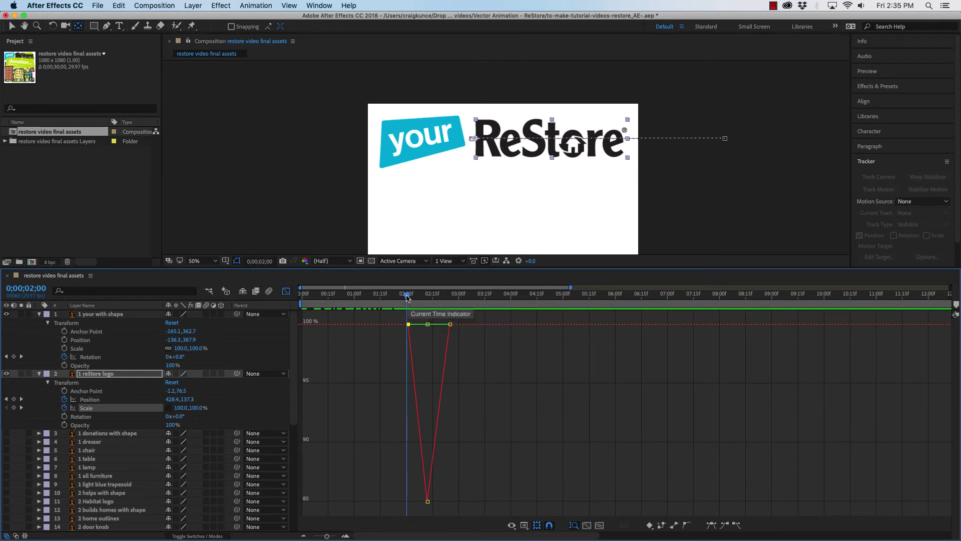
pyautogui.moveTo(408, 296)
pyautogui.mouseDown()
pyautogui.moveTo(450, 299)
pyautogui.moveTo(410, 301)
pyautogui.mouseUp()
pyautogui.click(287, 292)
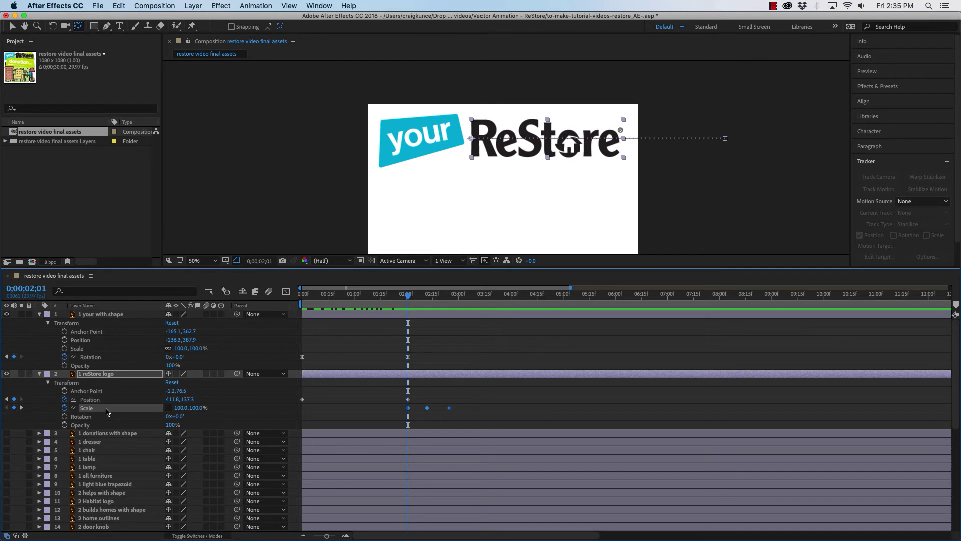
# Step: Apply Easy Ease to all three Scale keyframes of the ReStore logo
pyautogui.rightClick(106, 412)
pyautogui.moveTo(172, 507)
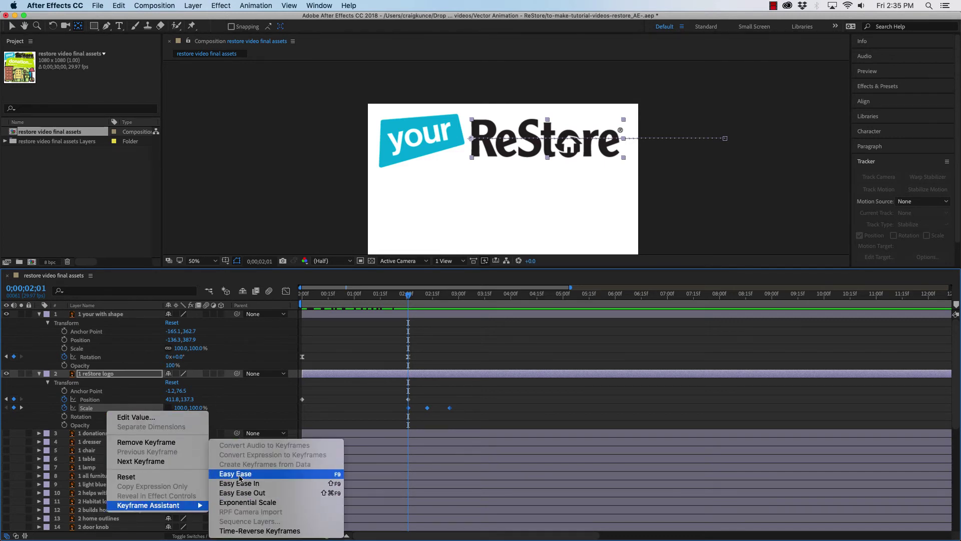
pyautogui.click(240, 478)
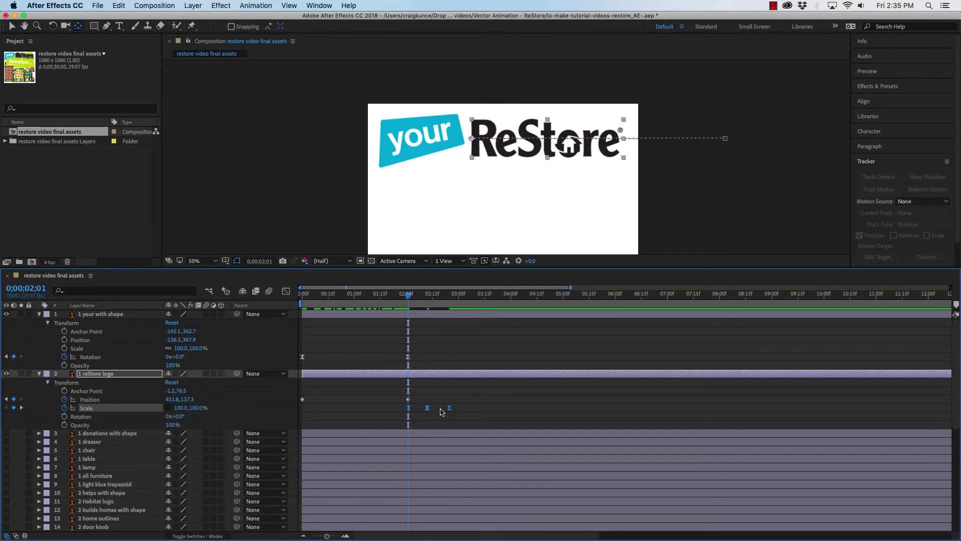
# Step: In the Graph Editor, lengthen both horizontal influence handles of the 85% Scale keyframe to widen the curve's low point
pyautogui.click(286, 291)
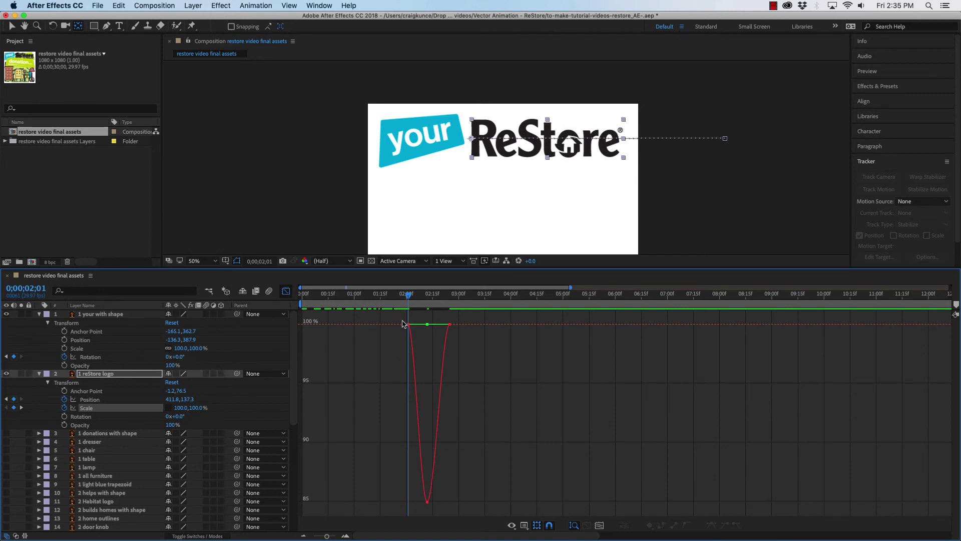
pyautogui.click(427, 502)
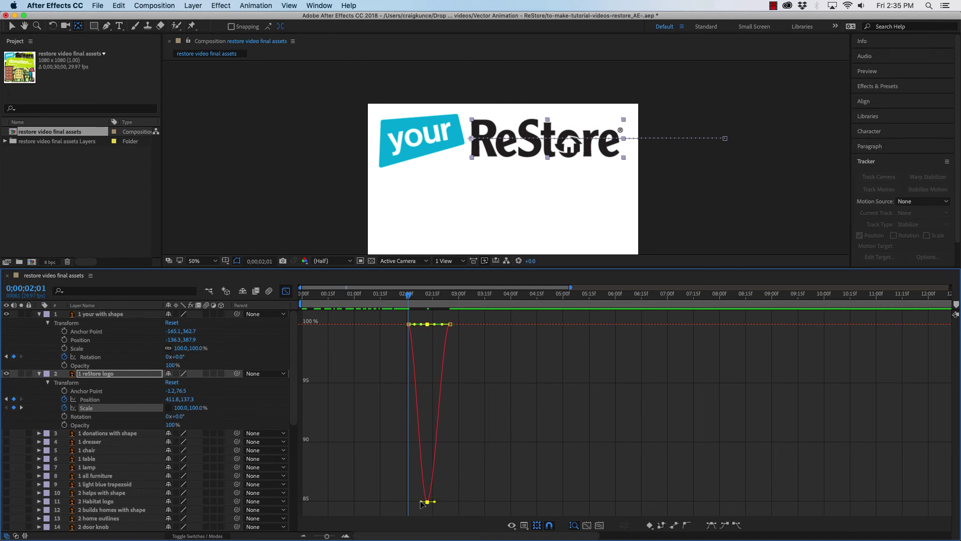
pyautogui.moveTo(421, 502); pyautogui.dragTo(416, 502)
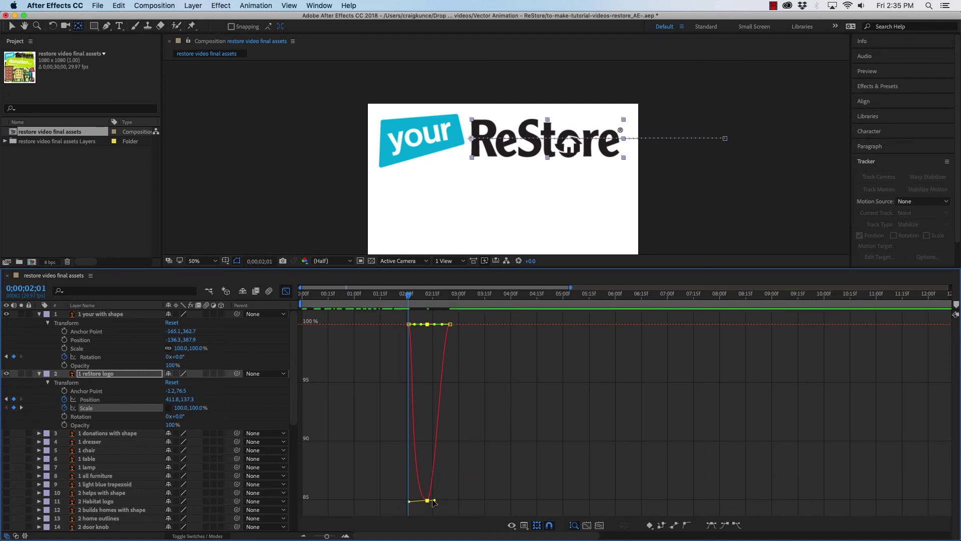
pyautogui.moveTo(409, 501); pyautogui.dragTo(445, 501)
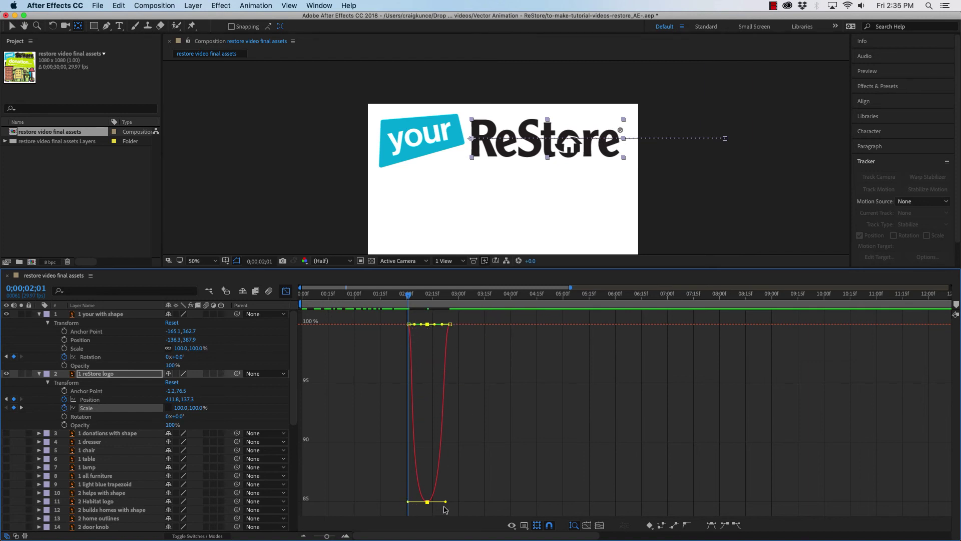
# Step: Close the Graph Editor and scrub the logo animation from the start to about 0;00;03;17
pyautogui.moveTo(408, 297); pyautogui.dragTo(301, 303)
pyautogui.click(90, 376)
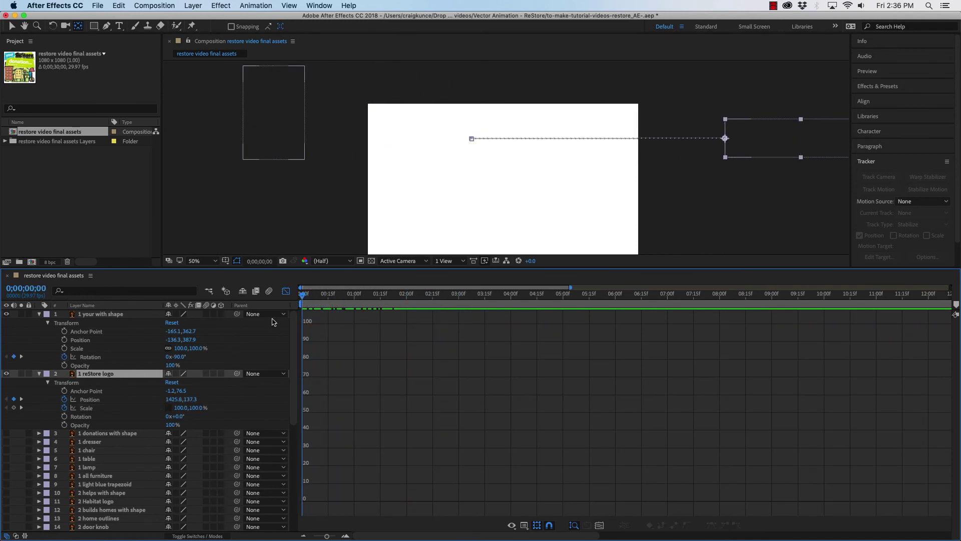
pyautogui.click(286, 292)
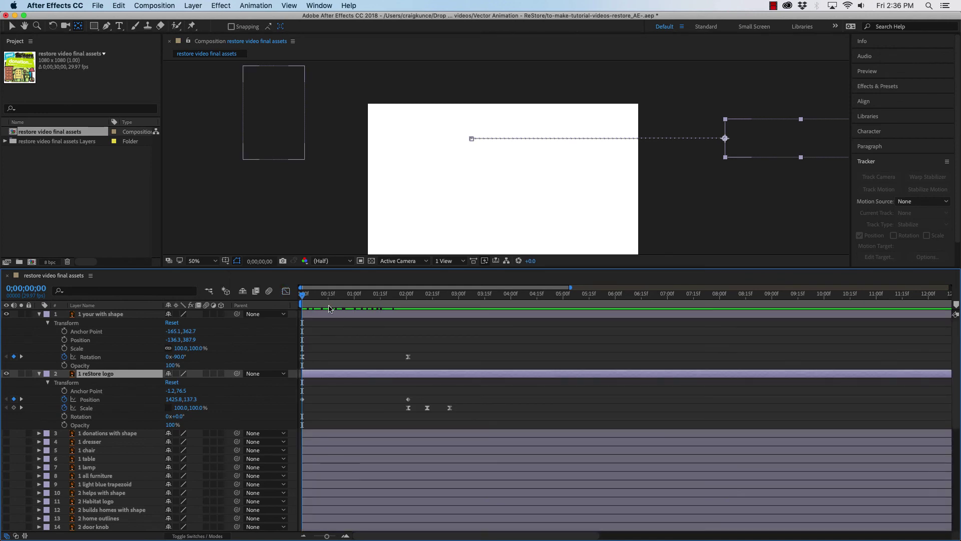
pyautogui.moveTo(305, 296); pyautogui.dragTo(409, 301)
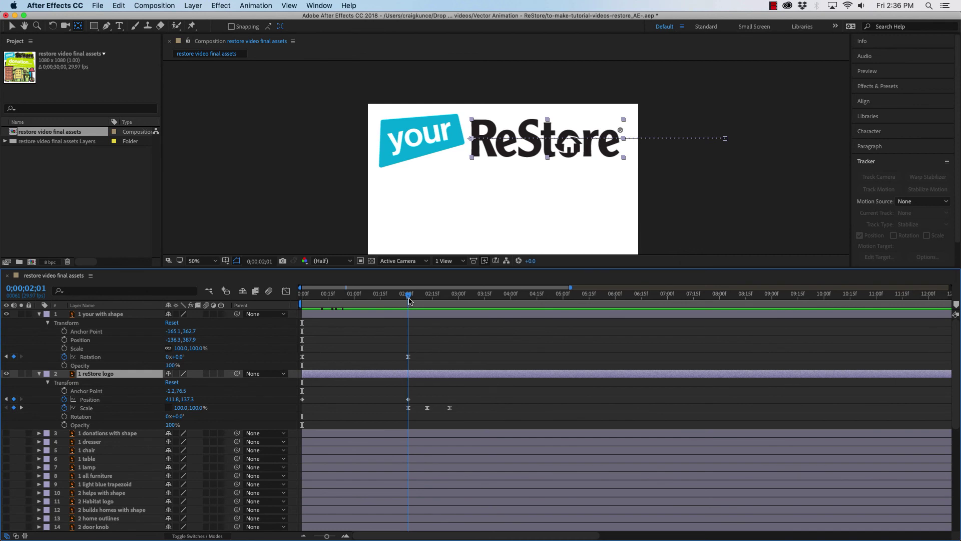
pyautogui.moveTo(409, 301); pyautogui.dragTo(492, 331)
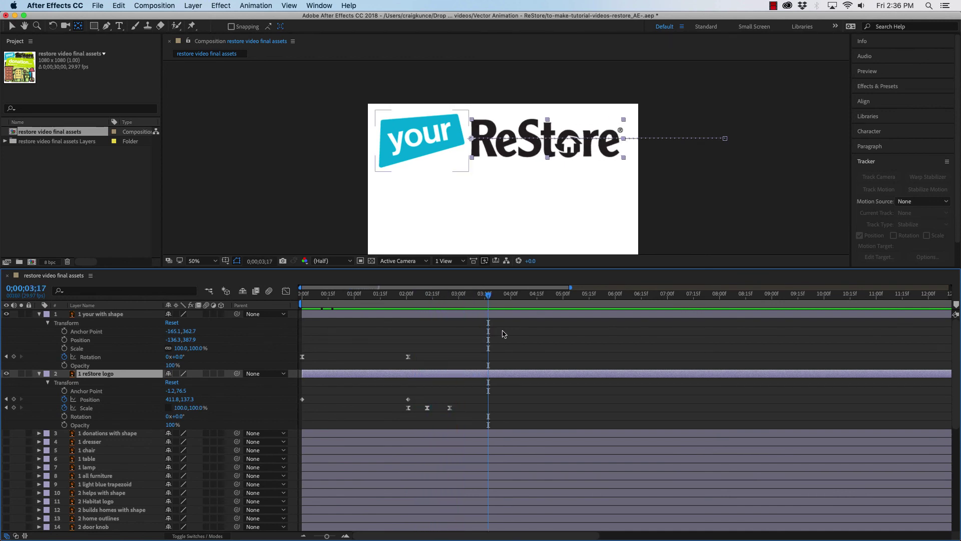